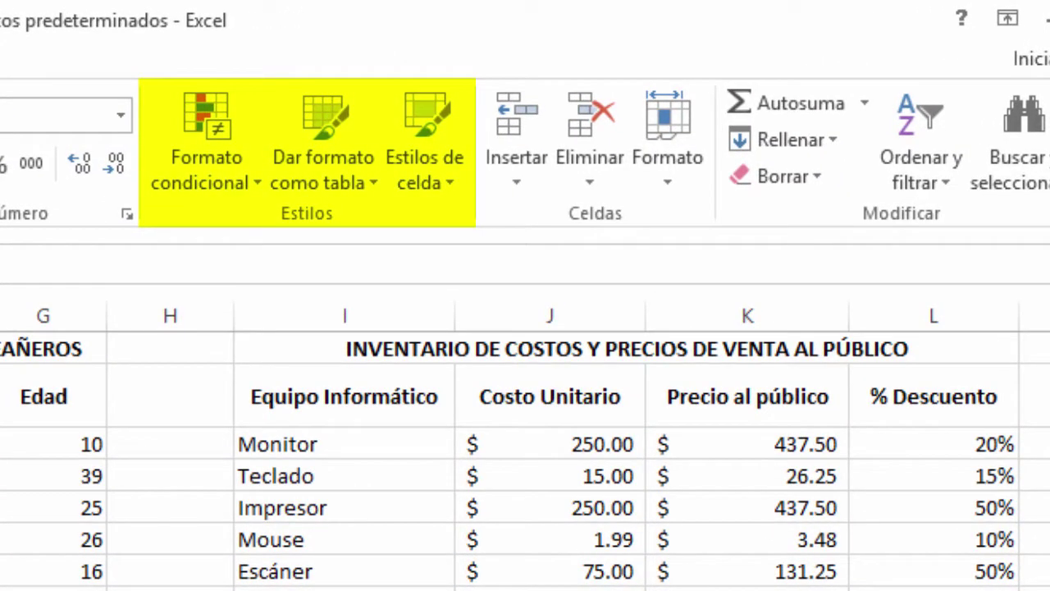
Open the Dar formato como tabla gallery with its Claro, Medio and Oscuro preset styles.
{"action": "left_click", "coordinate": [315, 109]}
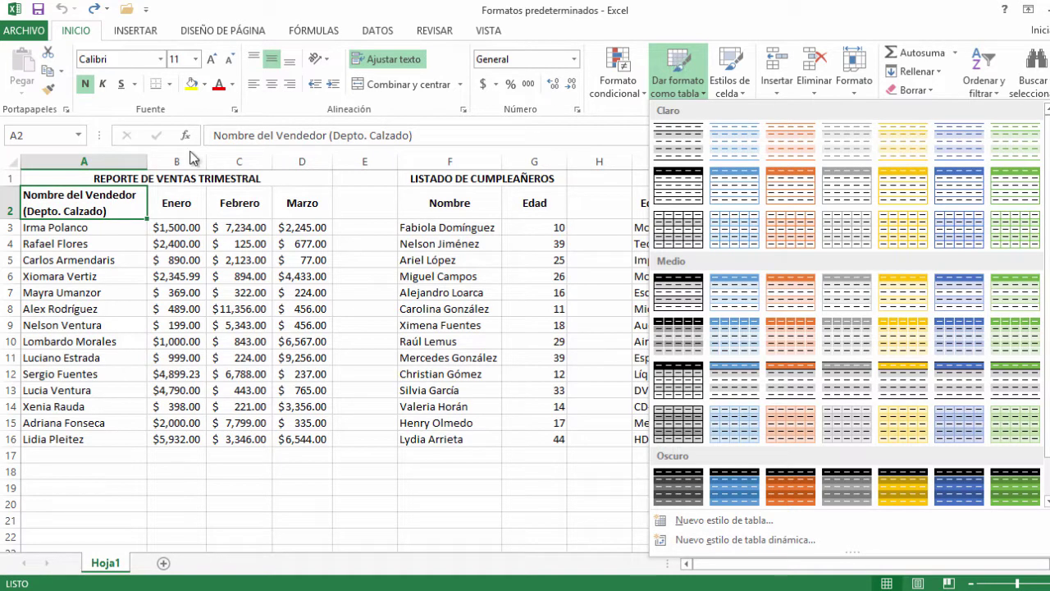
Select the sales report A2:D16 and apply a green Medio table style to it.
{"action": "left_click", "coordinate": [97, 213]}
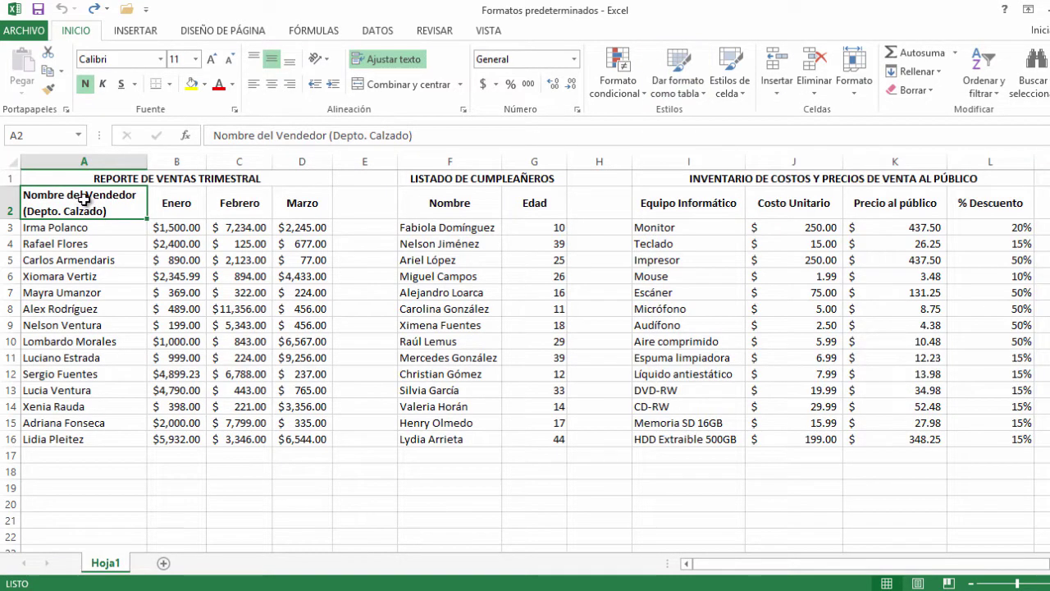
{"action": "left_click_drag", "start_coordinate": [123, 204], "coordinate": [296, 439]}
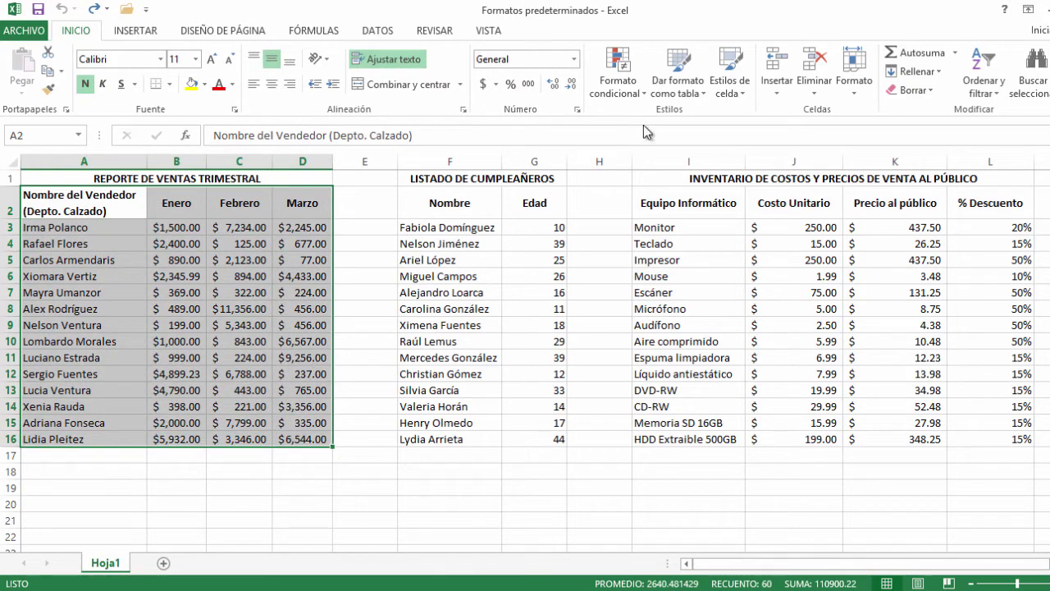
{"action": "left_click", "coordinate": [675, 66]}
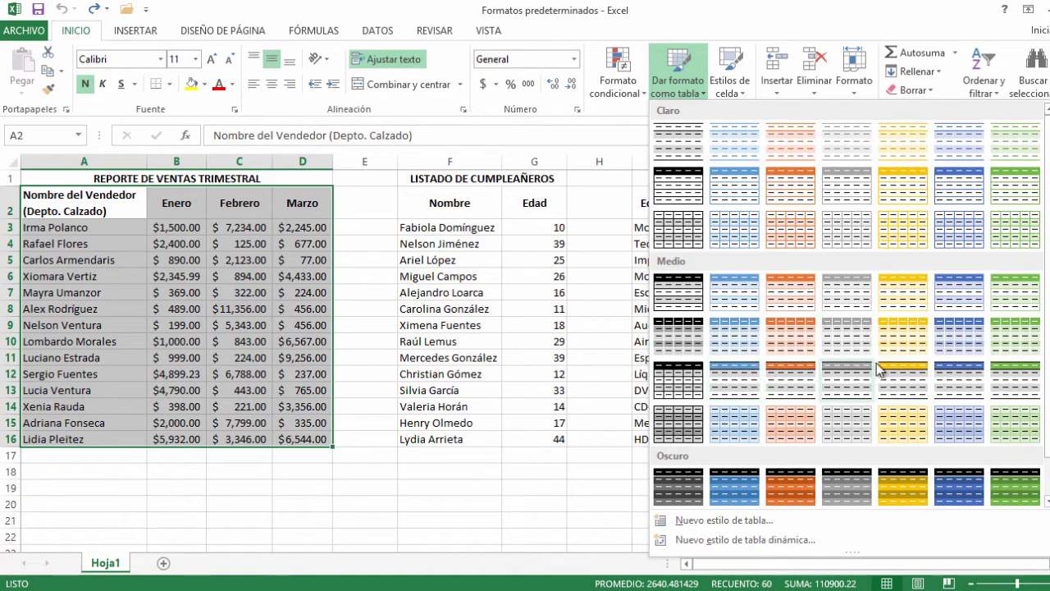
{"action": "left_click", "coordinate": [1017, 342]}
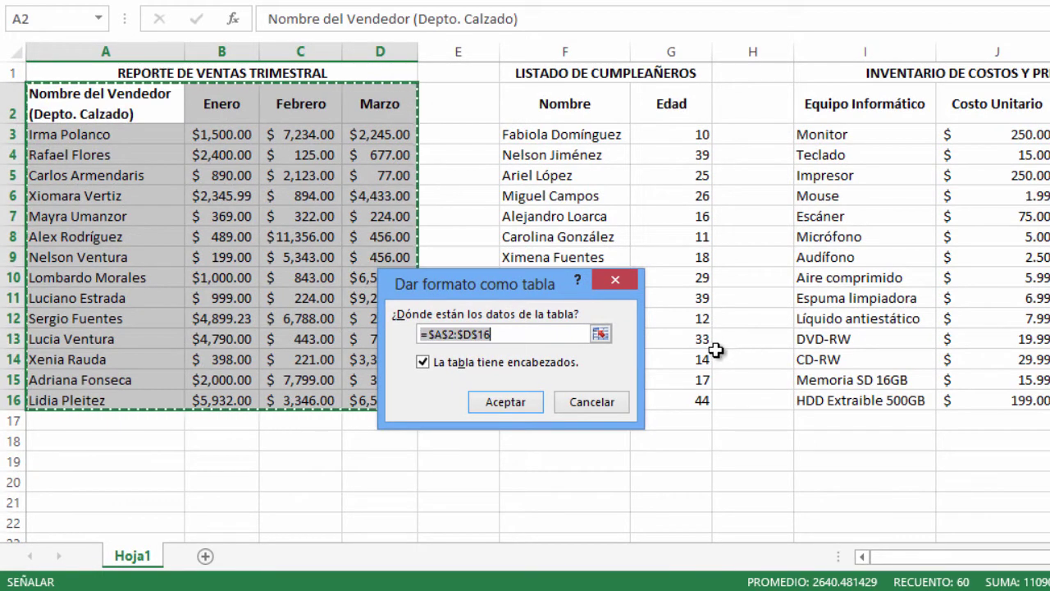
Confirm $A$2:$D$16 with headers as a green table, then click header A2 and a vendor cell.
{"action": "left_click", "coordinate": [495, 402]}
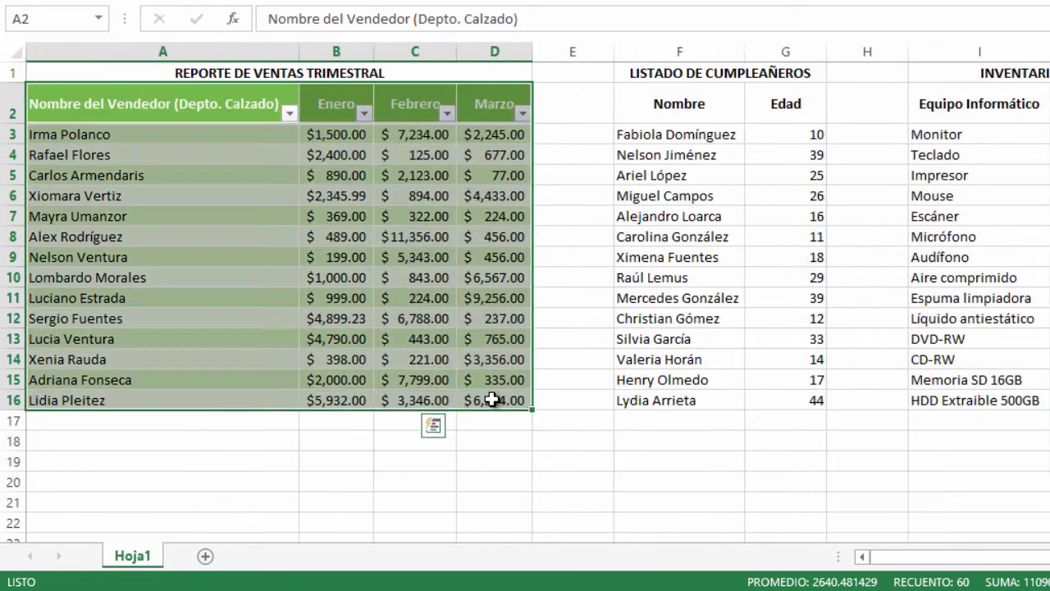
{"action": "left_click", "coordinate": [192, 137]}
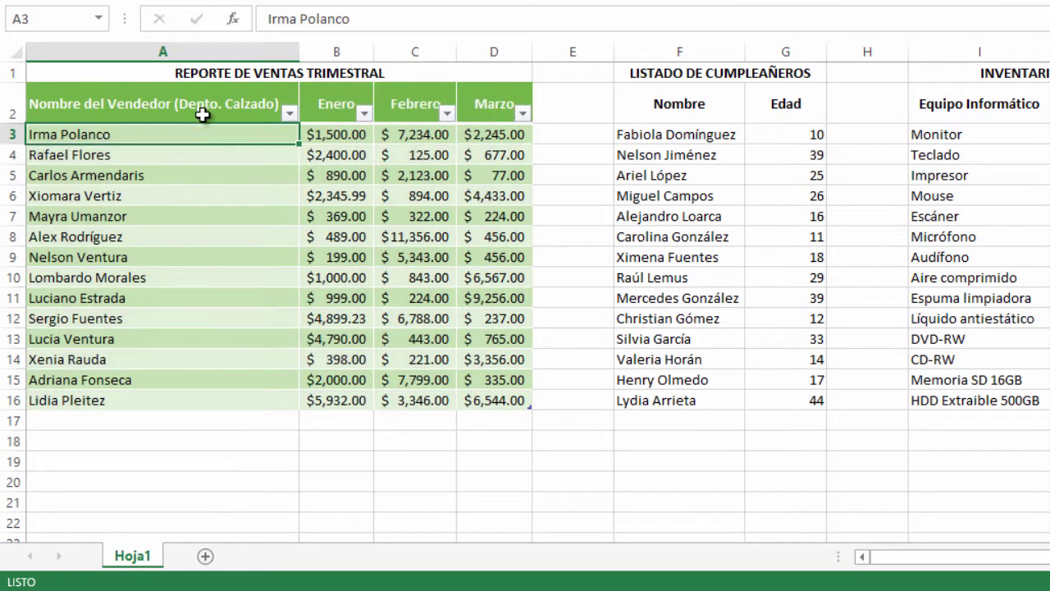
{"action": "left_click", "coordinate": [204, 110]}
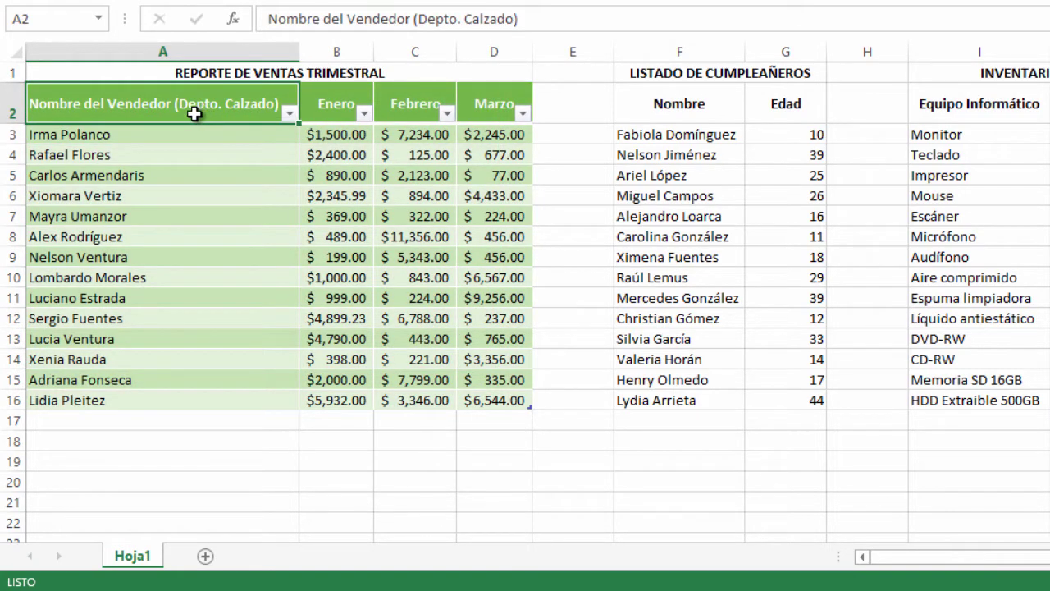
{"action": "left_click", "coordinate": [173, 152]}
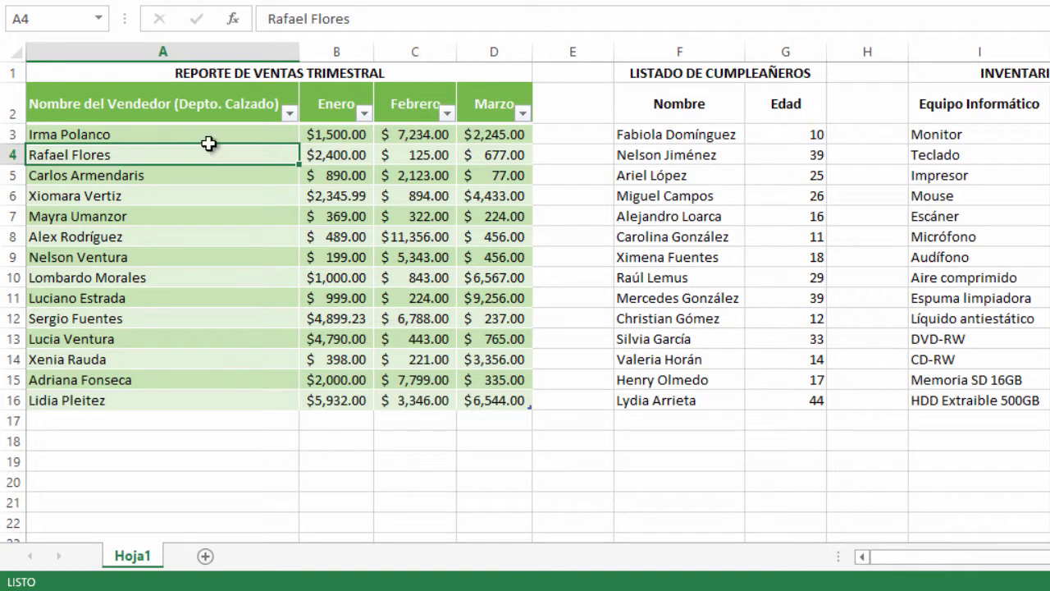
Drag the column A border left so the vendor header wraps, then return to A2.
{"action": "left_click_drag", "start_coordinate": [300, 52], "coordinate": [181, 51]}
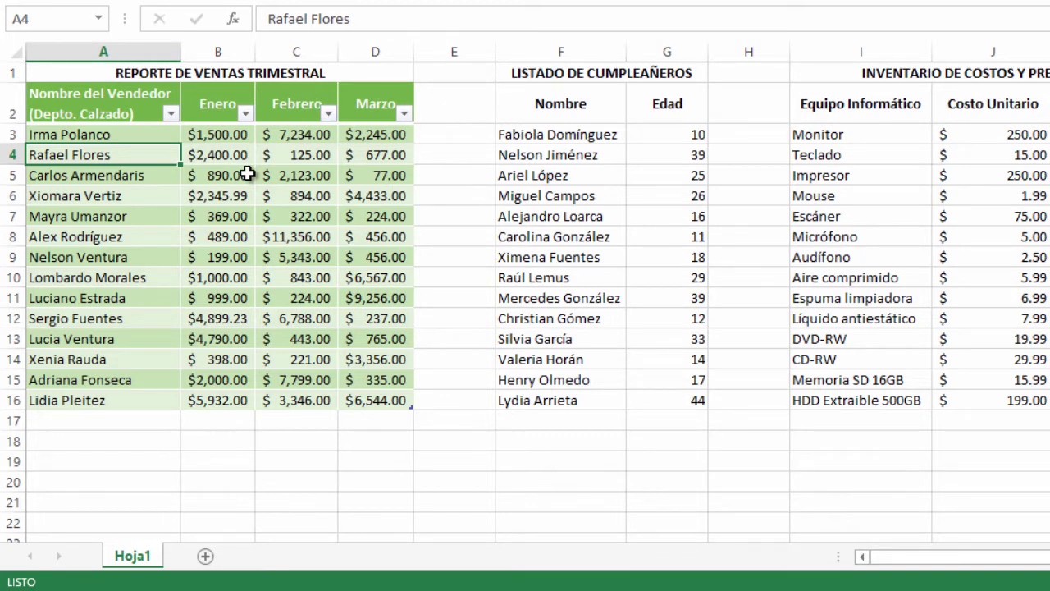
{"action": "key", "text": "Up"}
{"action": "key", "text": "Up"}
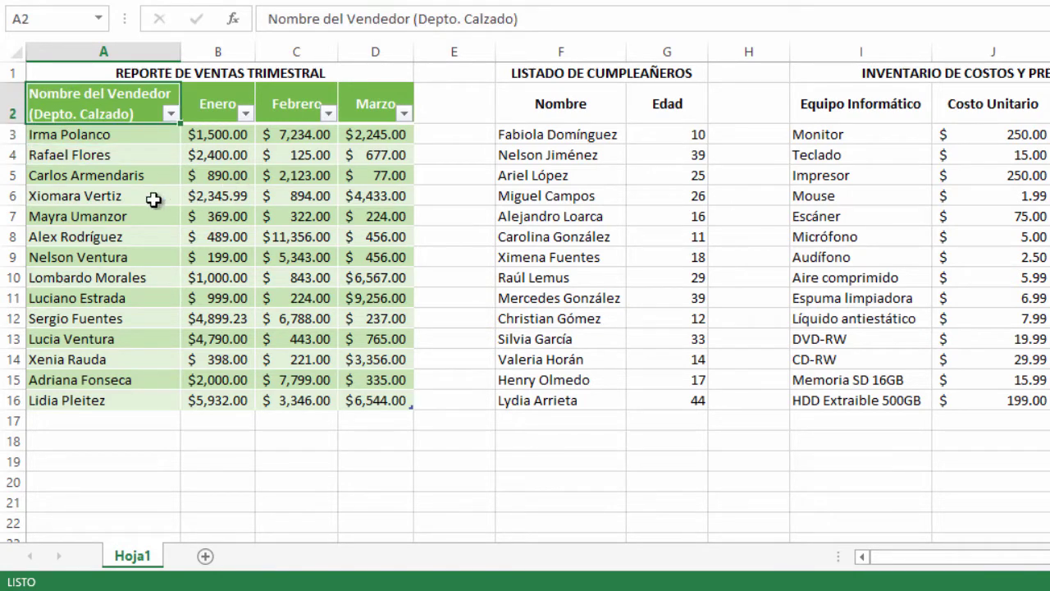
Preview the vendor and Enero filter lists without filtering, then select the birthday list F2:G16.
{"action": "left_click", "coordinate": [172, 115]}
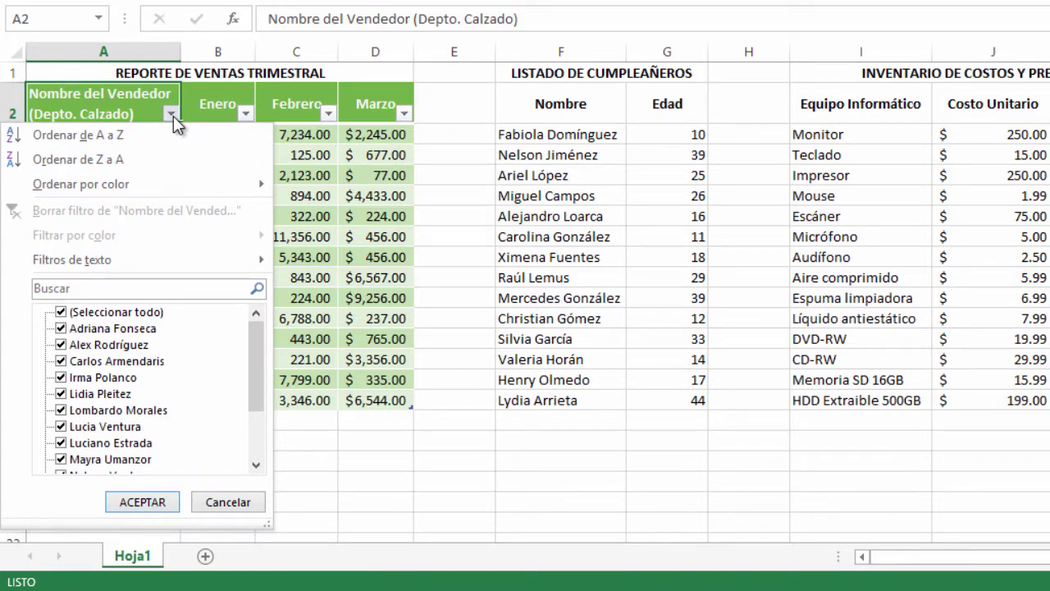
{"action": "left_click", "coordinate": [173, 115]}
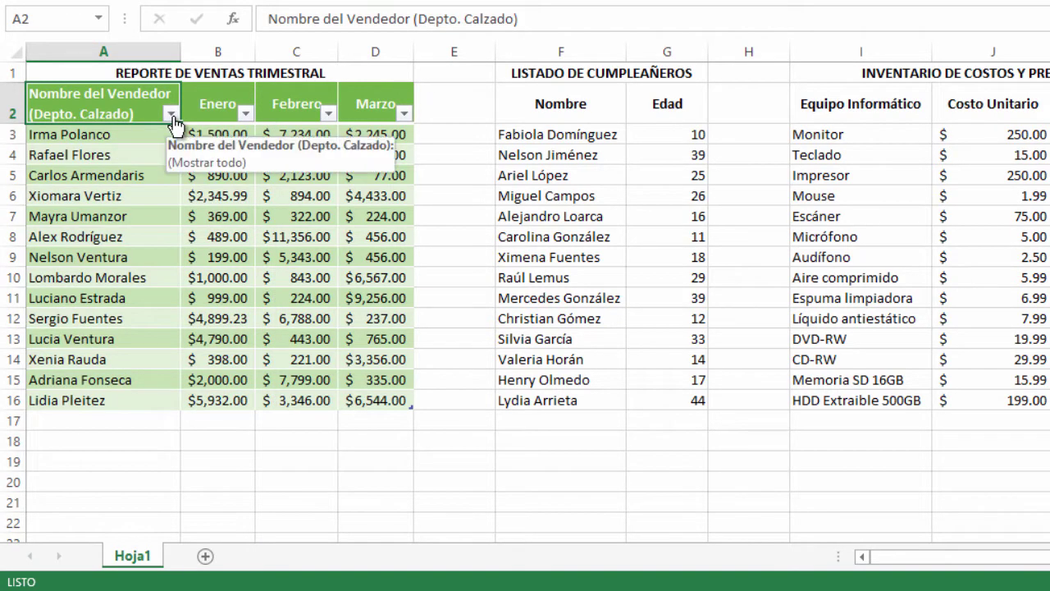
{"action": "left_click", "coordinate": [244, 114]}
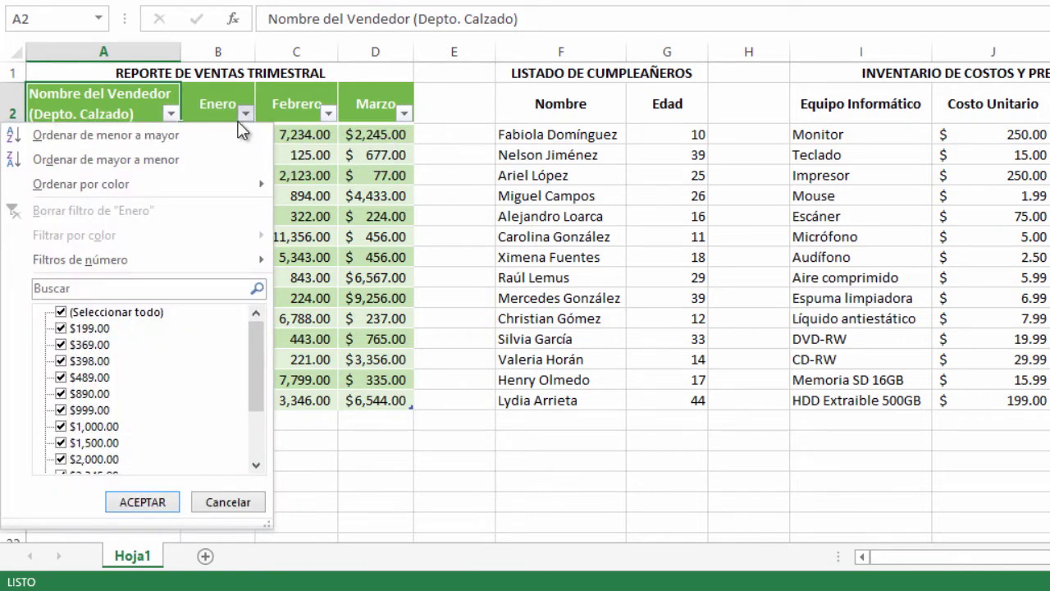
{"action": "left_click", "coordinate": [245, 114]}
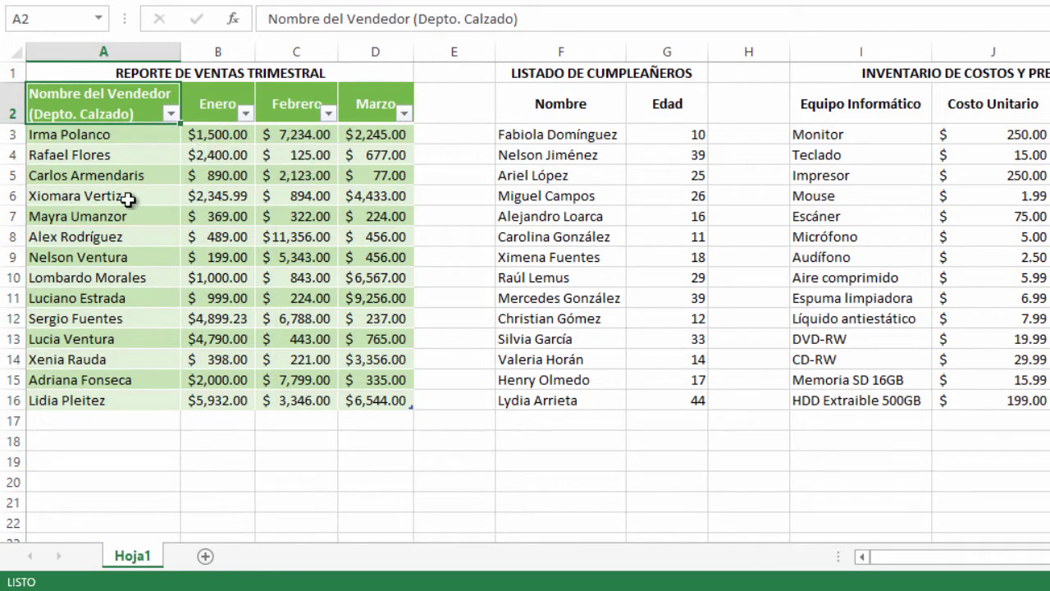
{"action": "mouse_move", "coordinate": [541, 109]}
{"action": "left_mouse_down"}
{"action": "mouse_move", "coordinate": [683, 378]}
{"action": "mouse_move", "coordinate": [682, 398]}
{"action": "left_mouse_up"}
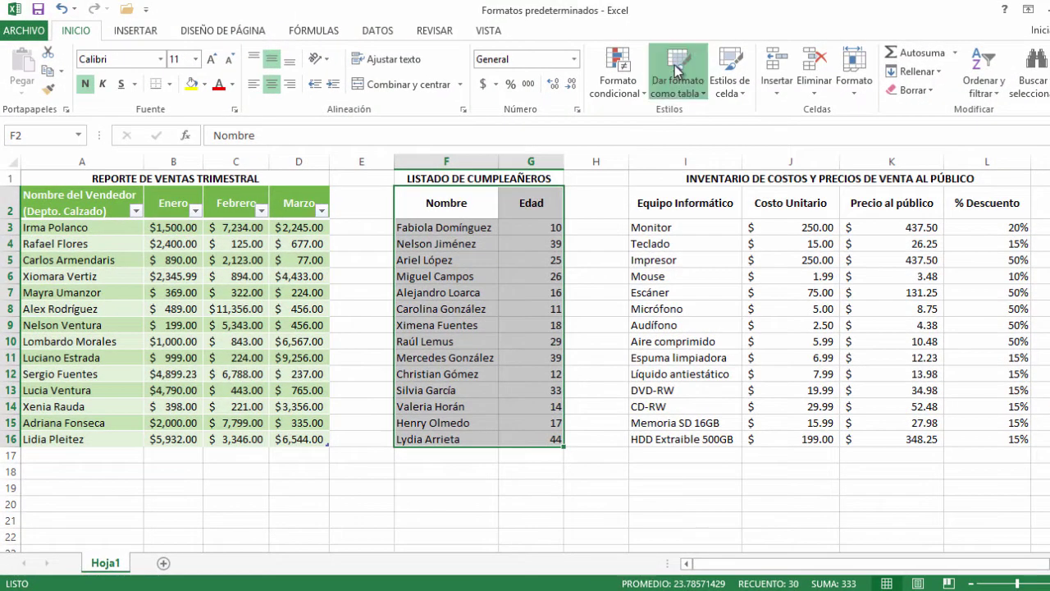
Format F2:G16 with headers as blue table Tabla6 with filters on Nombre and Edad.
{"action": "left_click", "coordinate": [677, 72]}
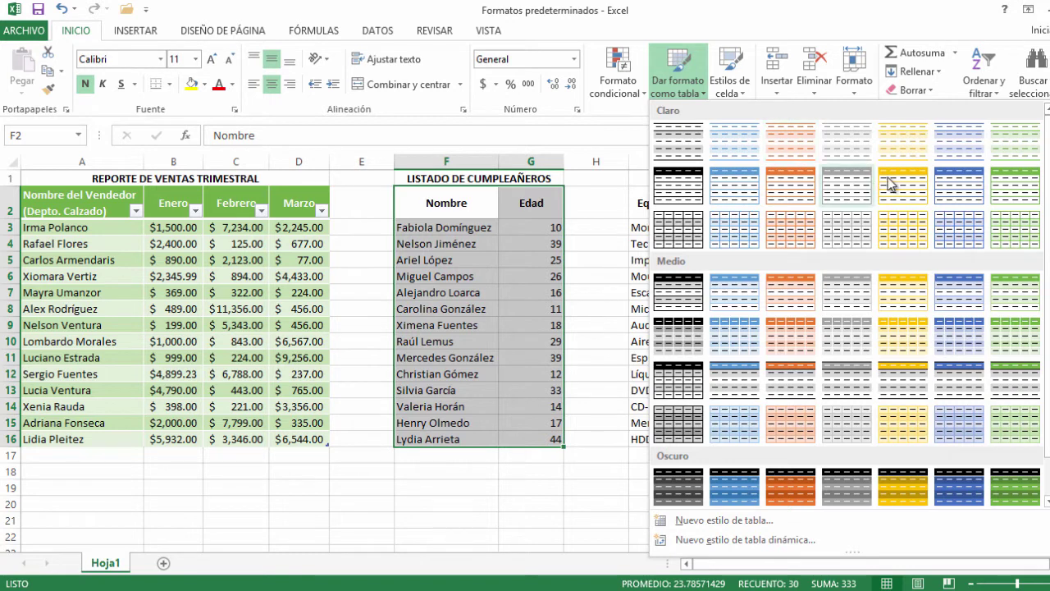
{"action": "left_click", "coordinate": [955, 181]}
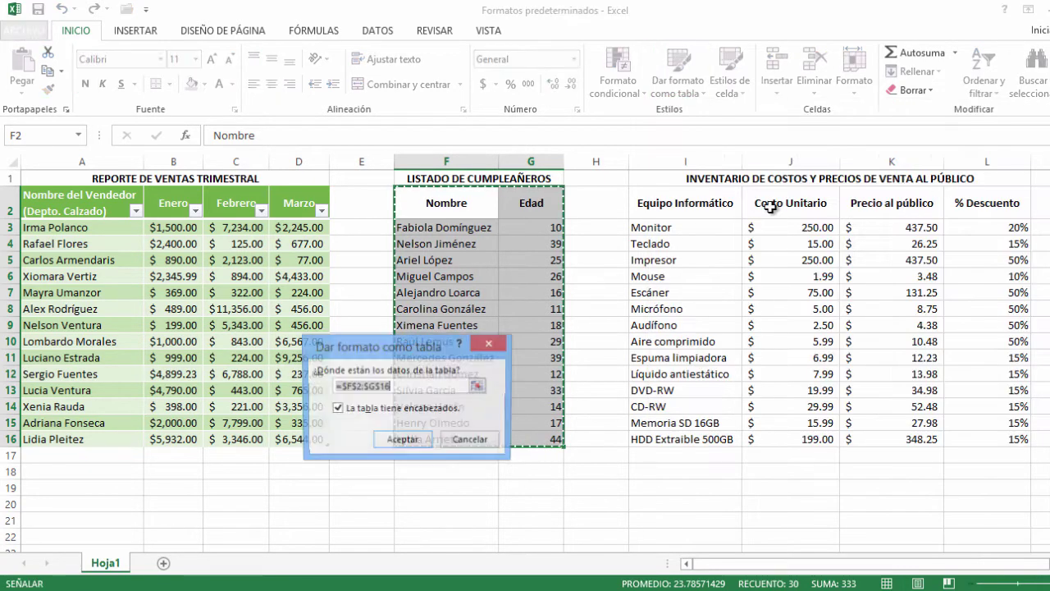
{"action": "left_click", "coordinate": [395, 439]}
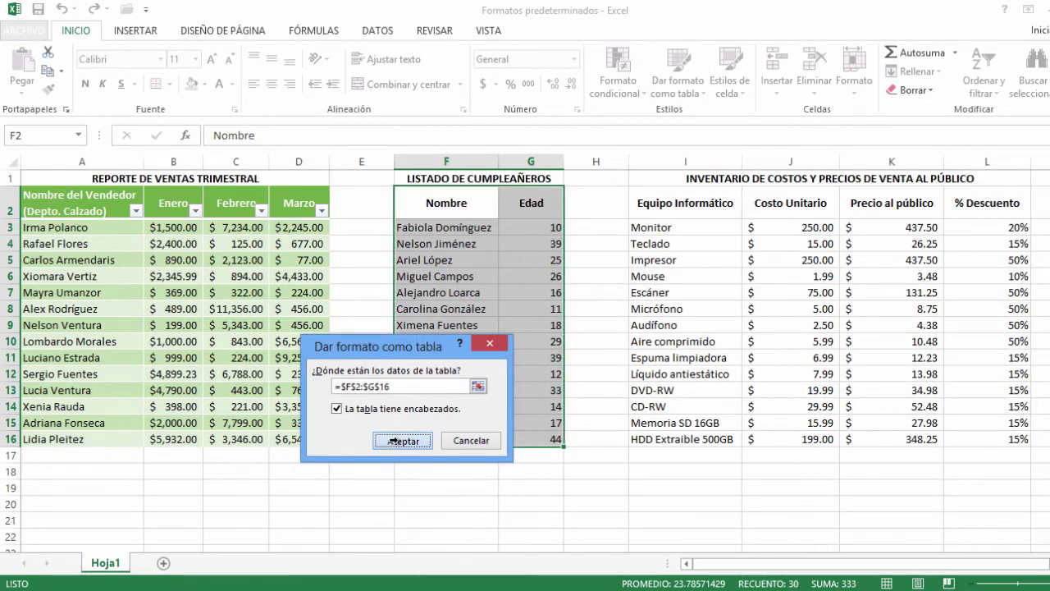
{"action": "left_click", "coordinate": [443, 229]}
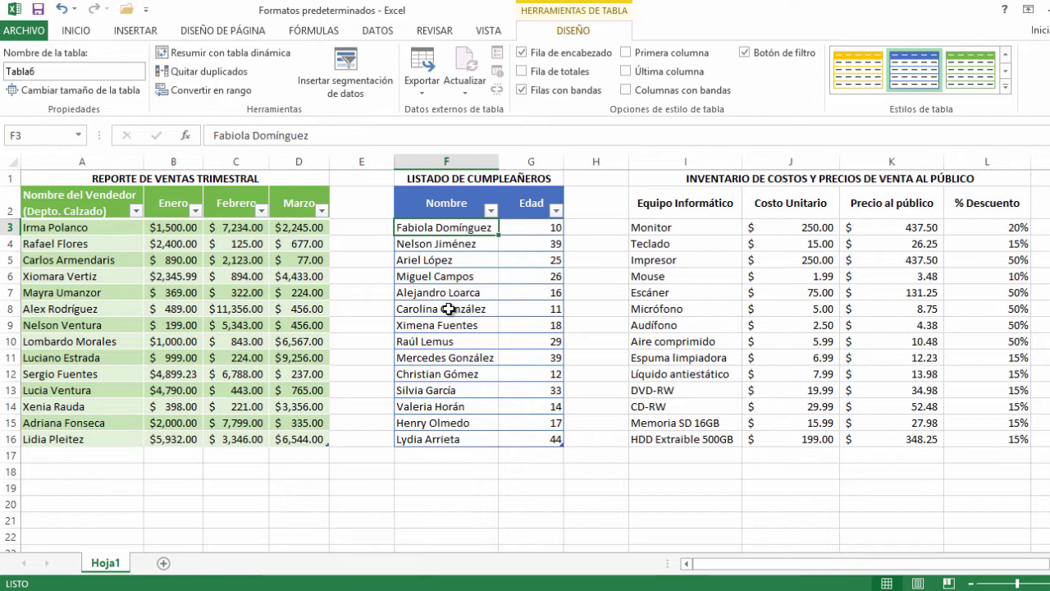
Select the inventory I2:L16 and format it with headers as blue Medio table Tabla7.
{"action": "left_click_drag", "start_coordinate": [685, 205], "coordinate": [685, 227]}
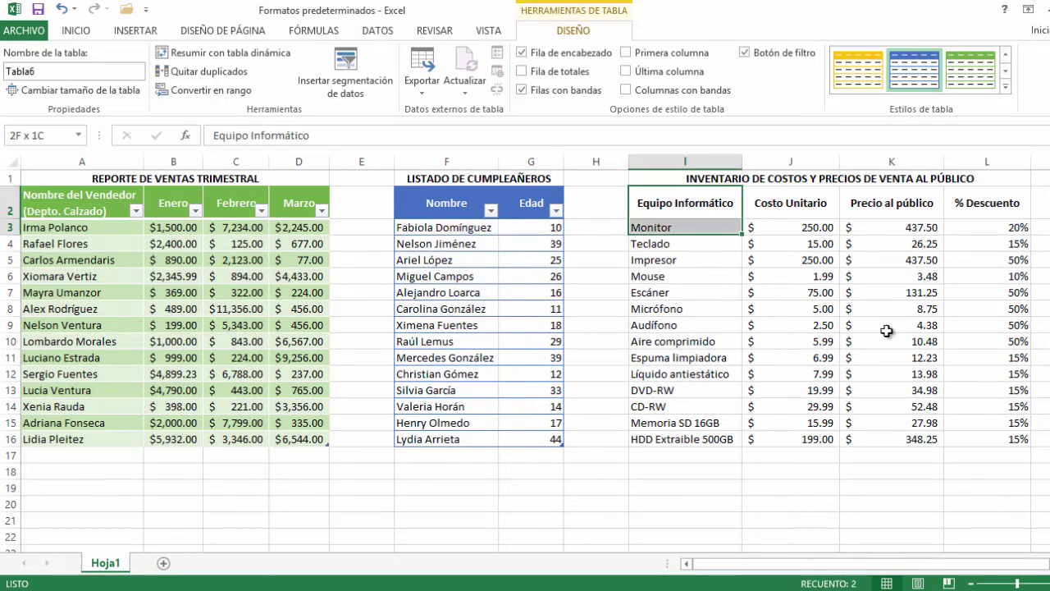
{"action": "left_click_drag", "start_coordinate": [887, 331], "coordinate": [1017, 439]}
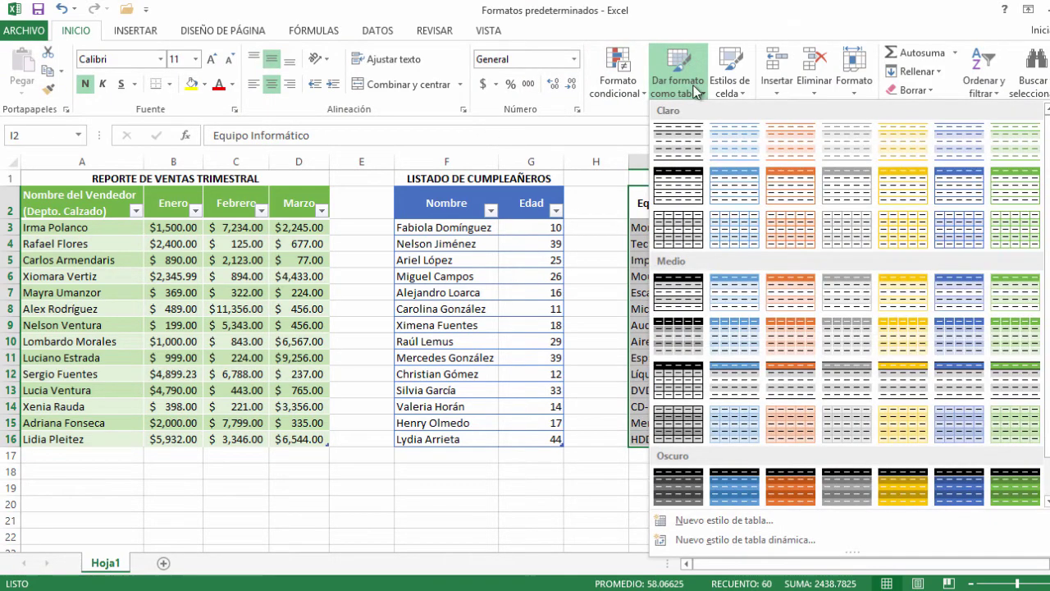
{"action": "left_click", "coordinate": [735, 376]}
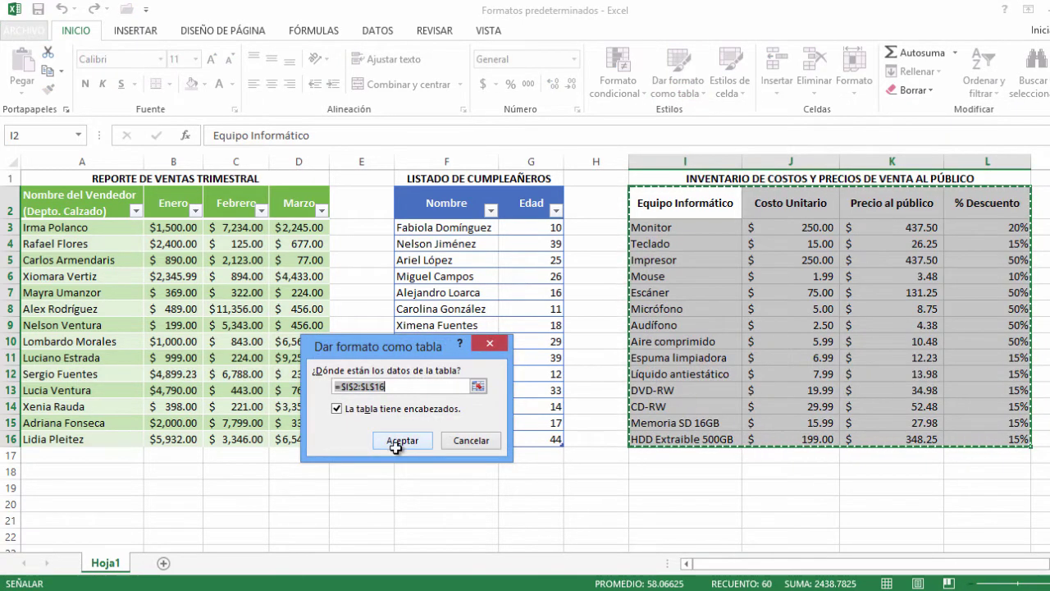
{"action": "left_click", "coordinate": [395, 443]}
{"action": "left_click", "coordinate": [665, 272]}
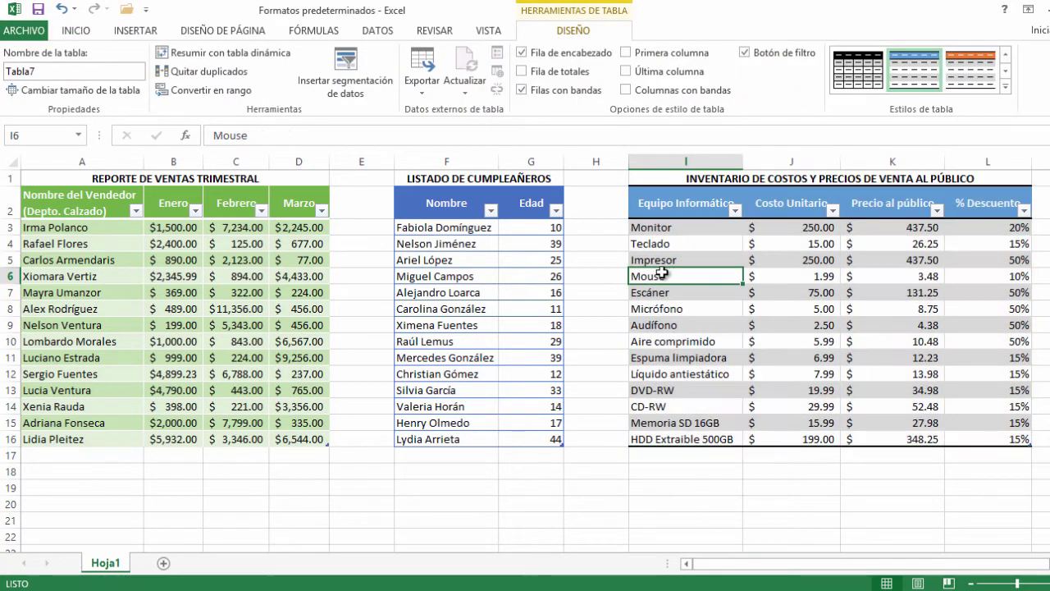